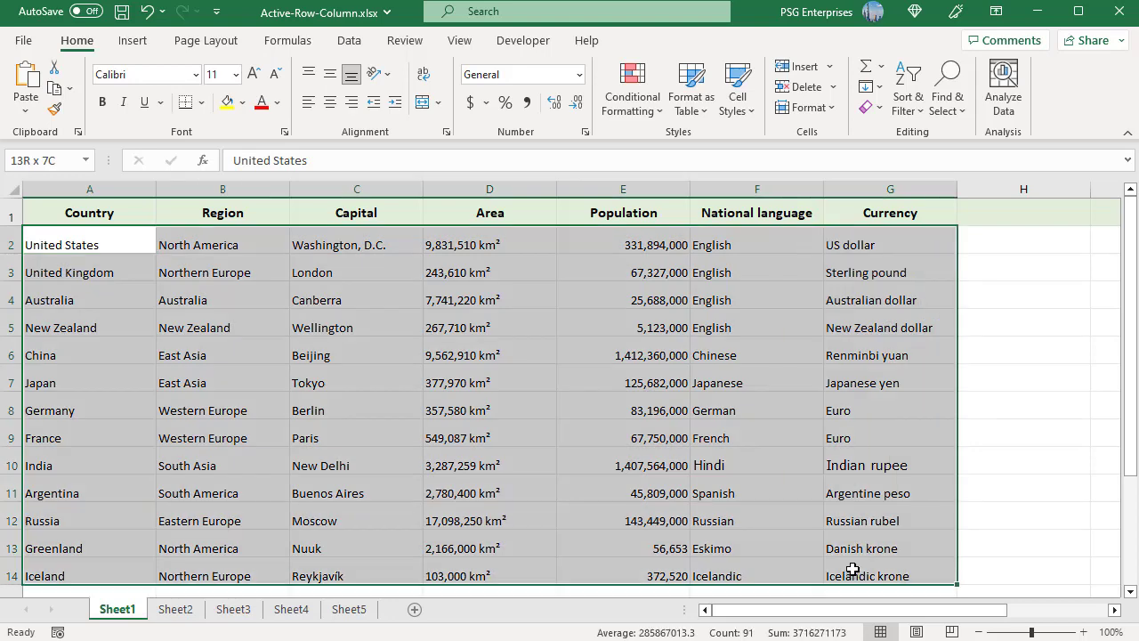
- Select A2:G14 and start a formula-based conditional formatting rule using =MOD(ROW(),2)=0
left_click(854, 569, "shift")
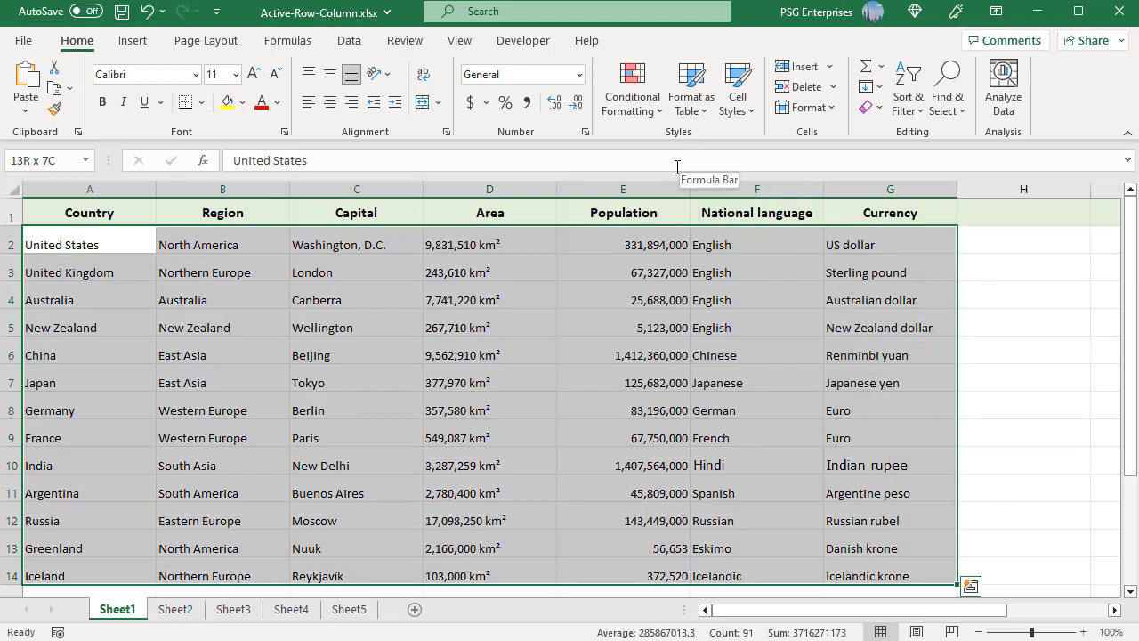
left_click(657, 114)
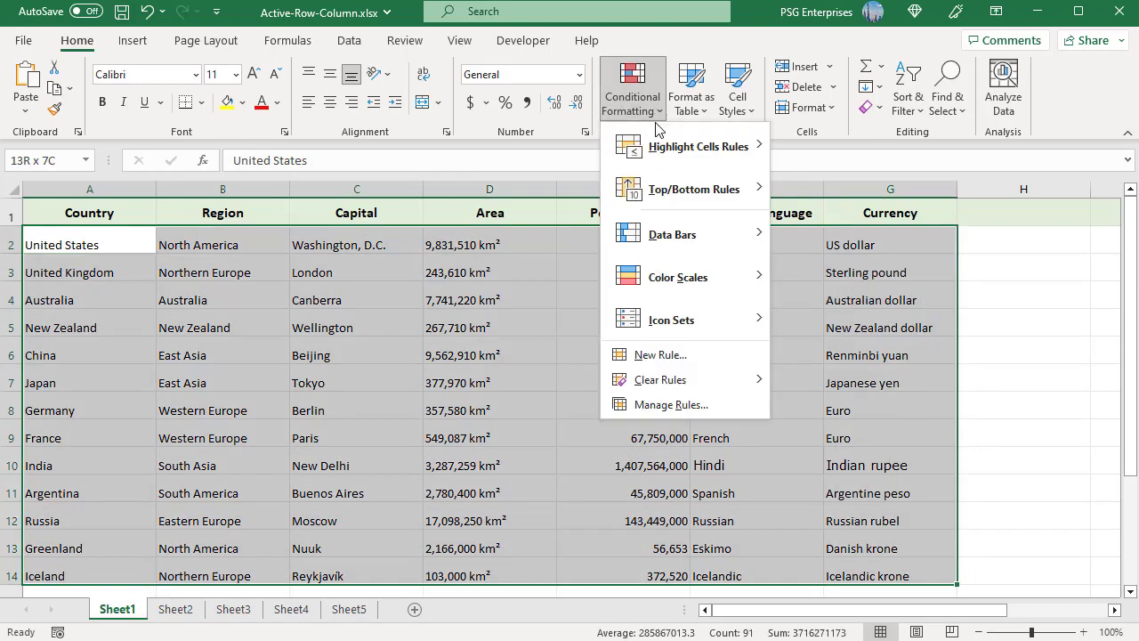
left_click(658, 355)
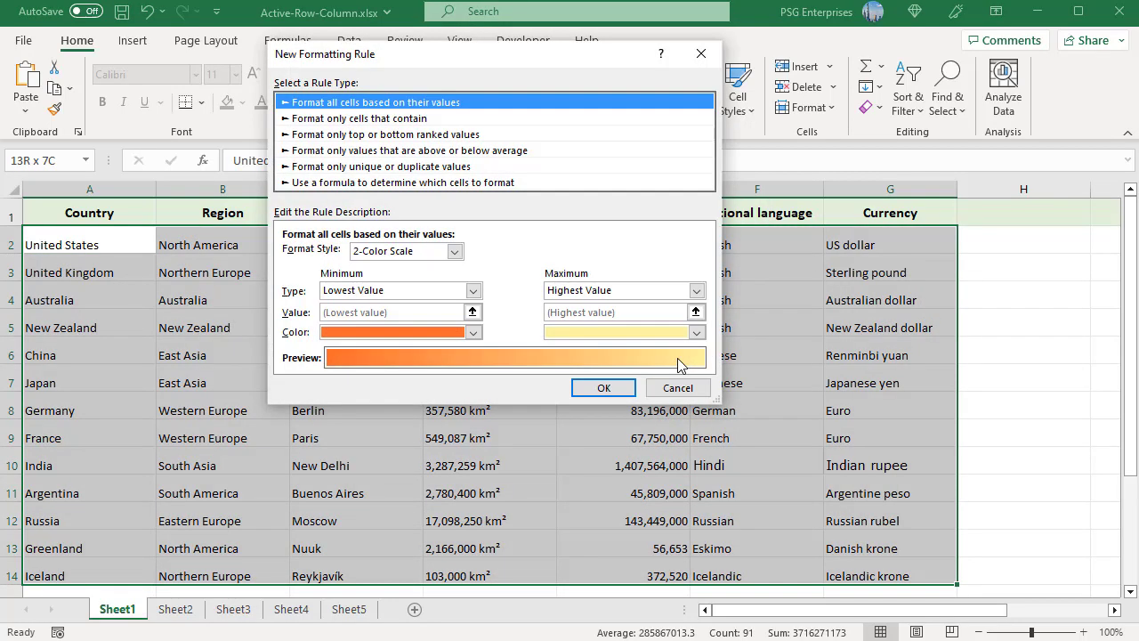
left_click(477, 182)
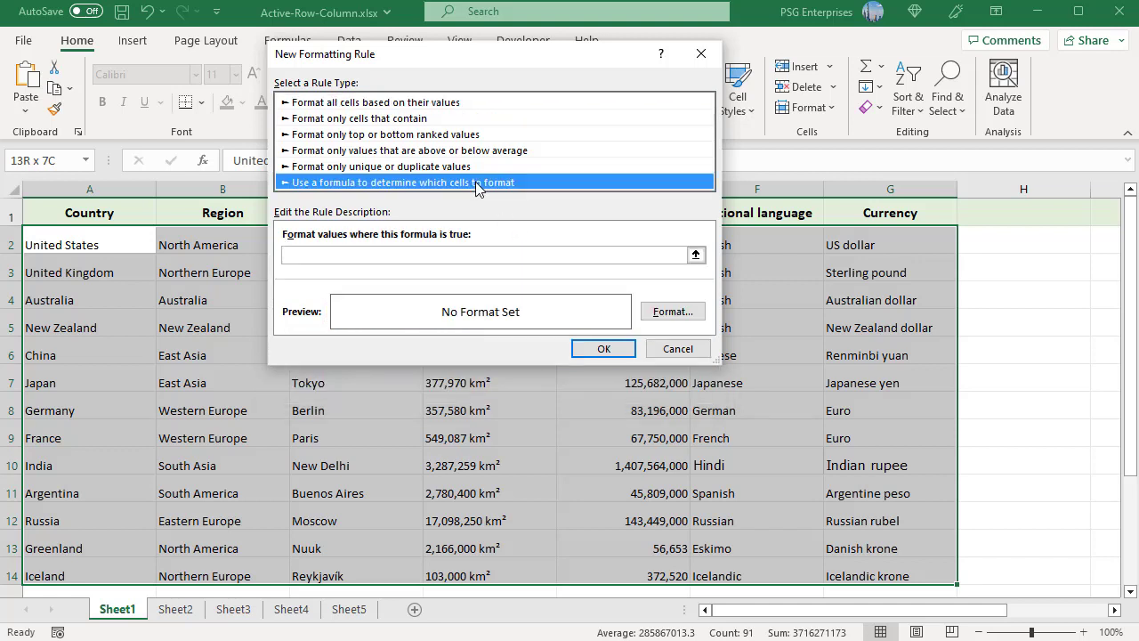
left_click(306, 255)
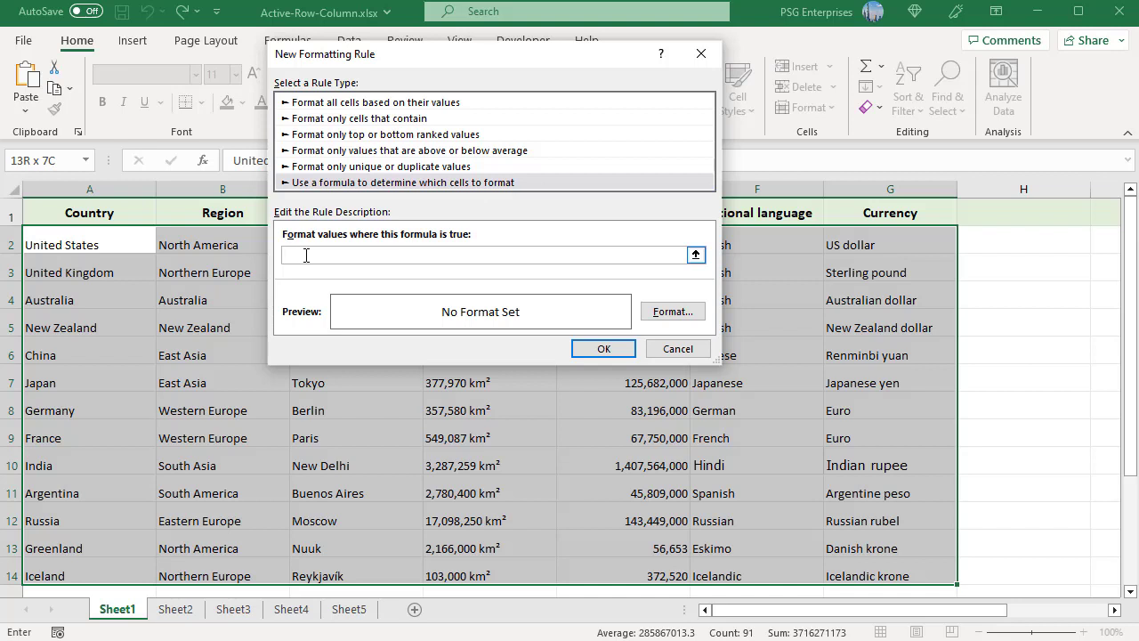
type("=MOD(ROW(),2)=0")
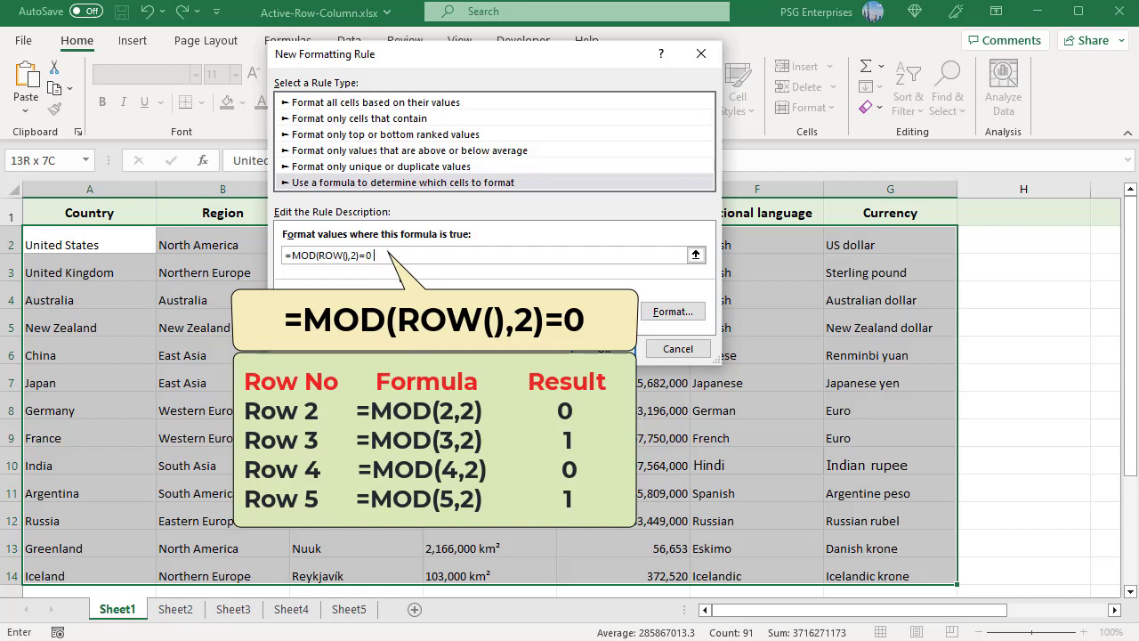
- Give the even-row rule a light green fill, apply it, and reselect the table's data rows
left_click(670, 311)
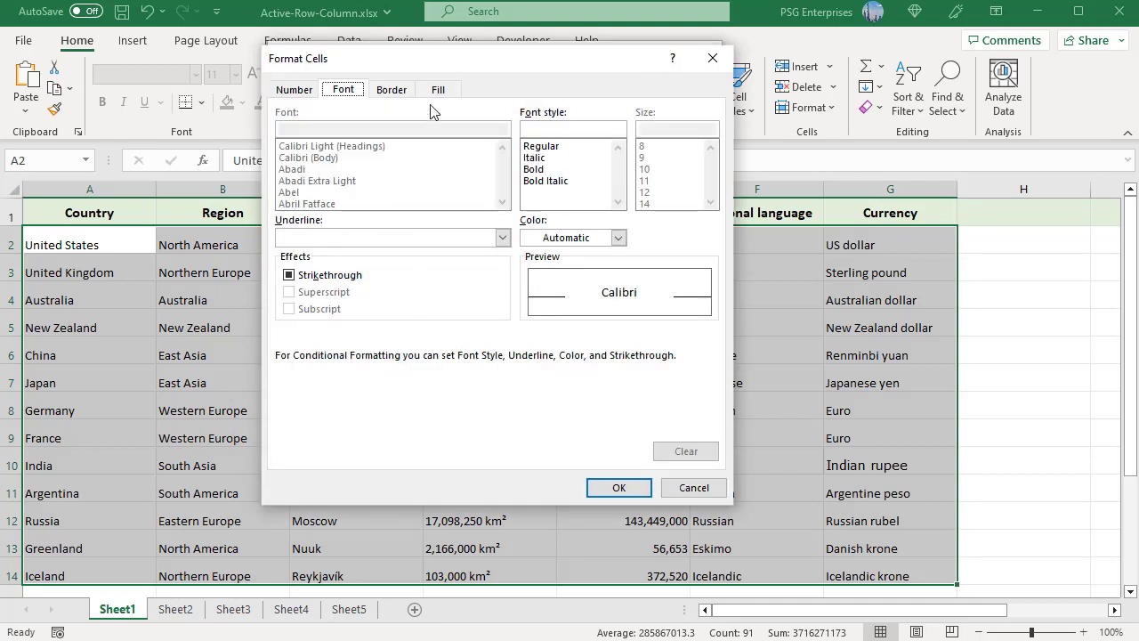
left_click(437, 90)
left_click(435, 209)
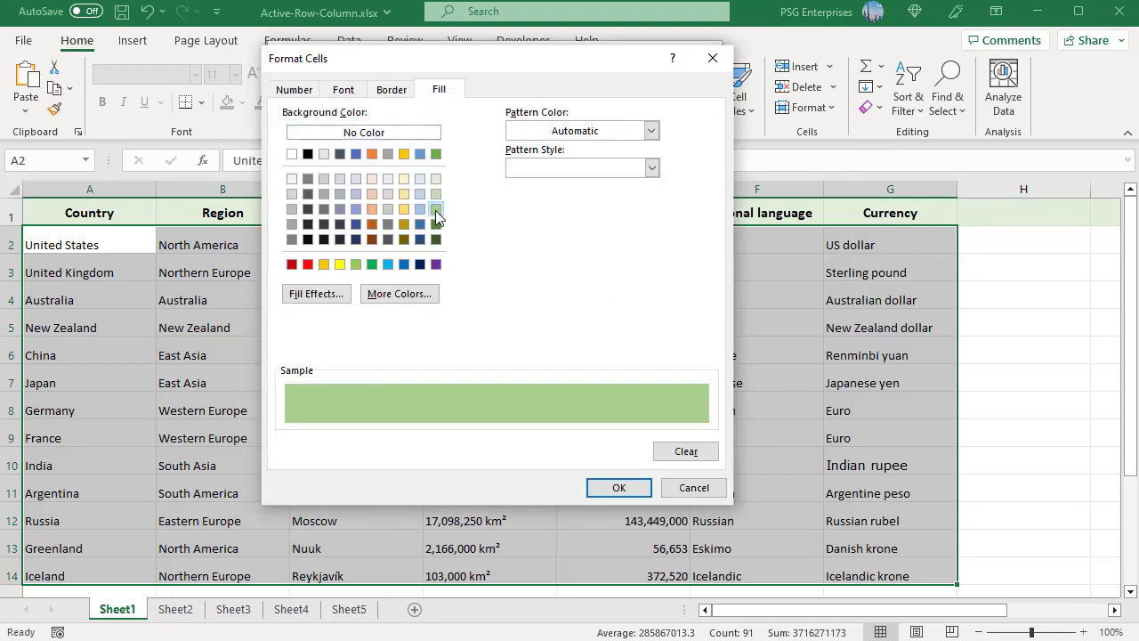
left_click(595, 484)
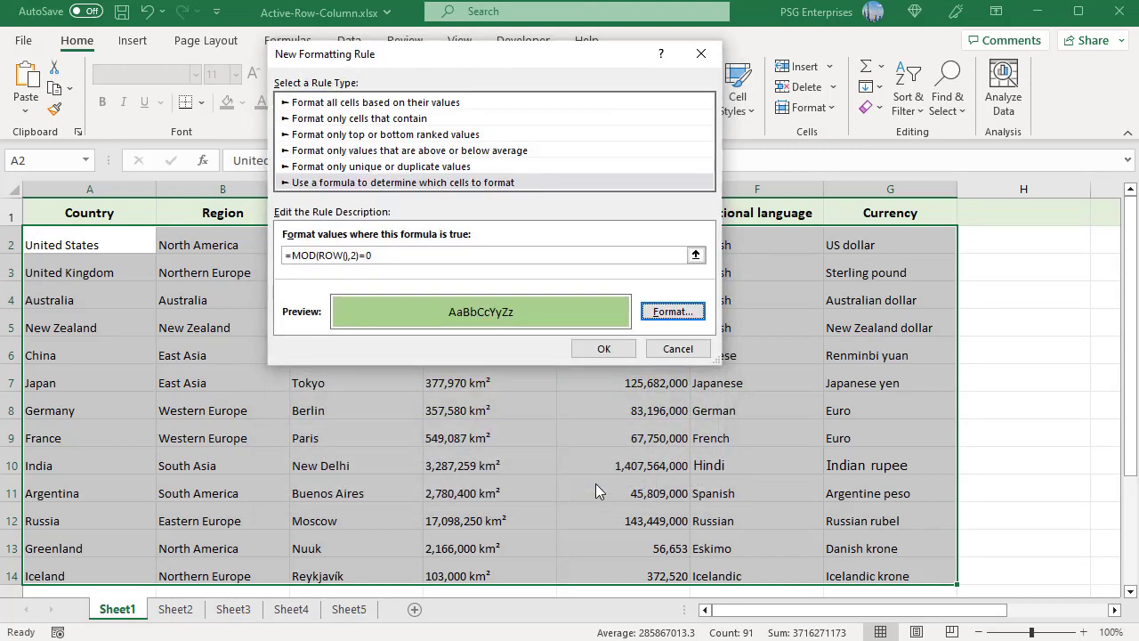
left_click(592, 350)
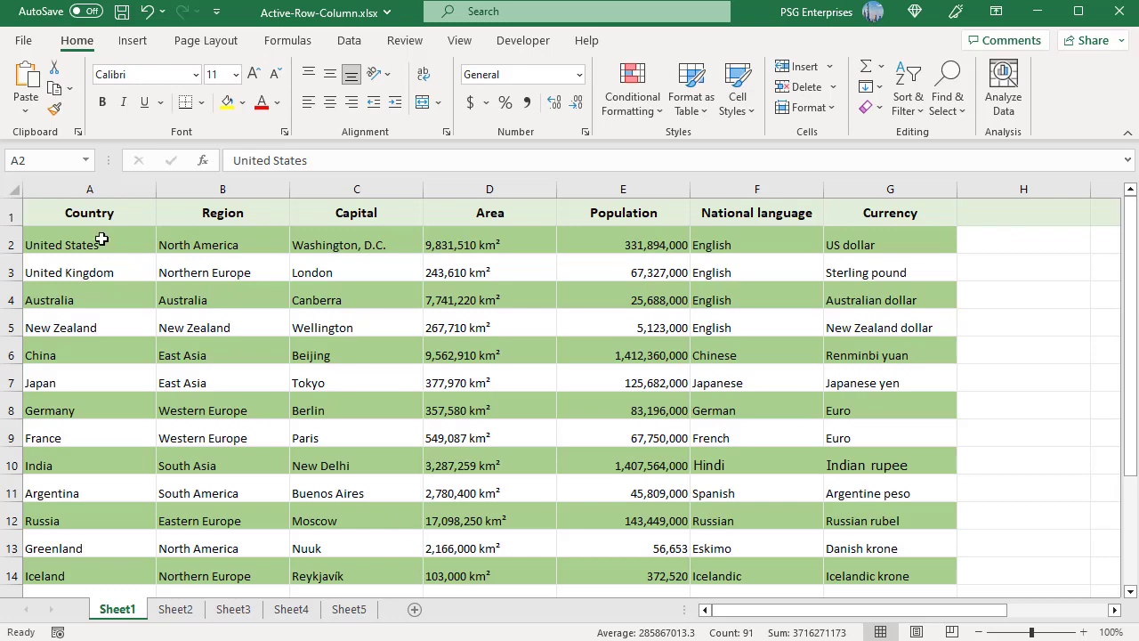
key("ctrl+shift+End")
- Add an odd-row rule =MOD(ROW(),2)=1 with a light gold fill, then deselect to view both bands
left_click(642, 108)
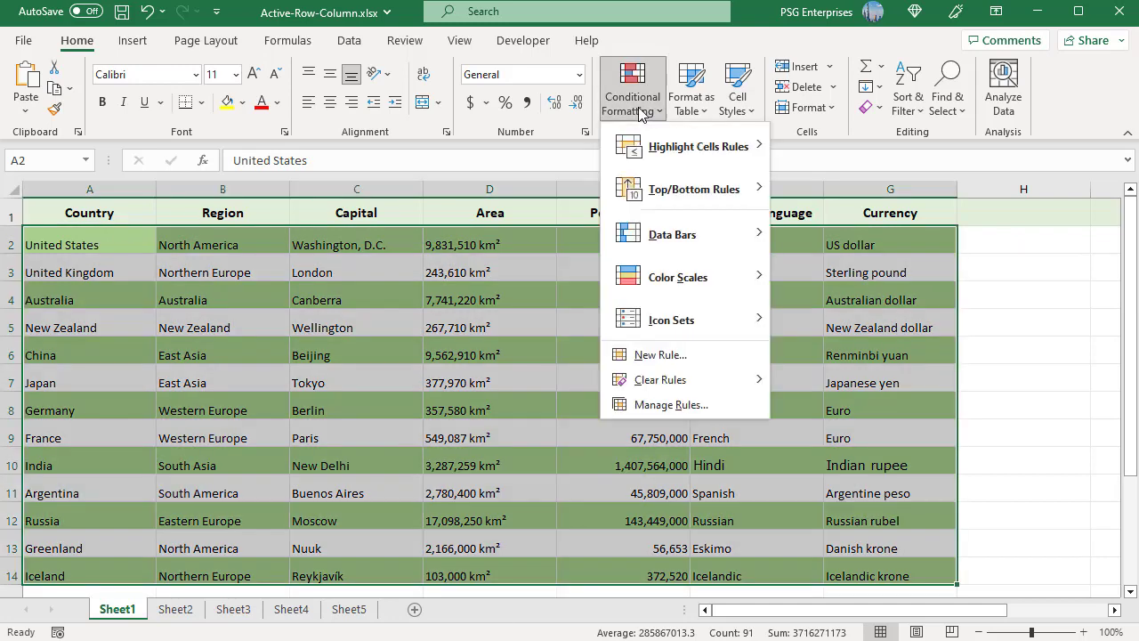
left_click(659, 355)
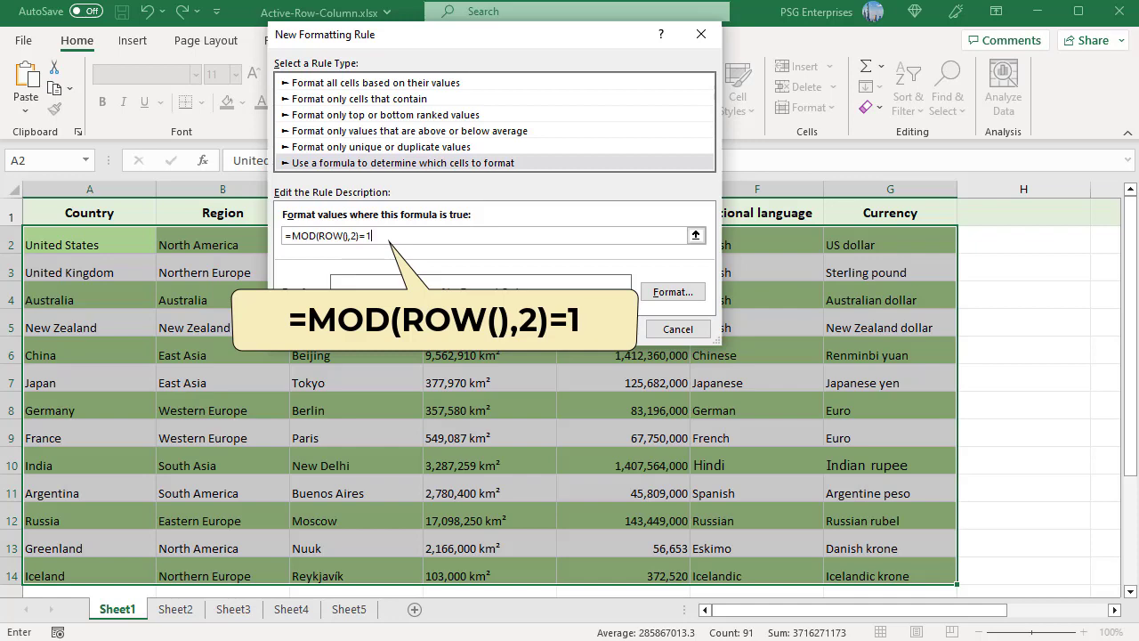
left_click(666, 293)
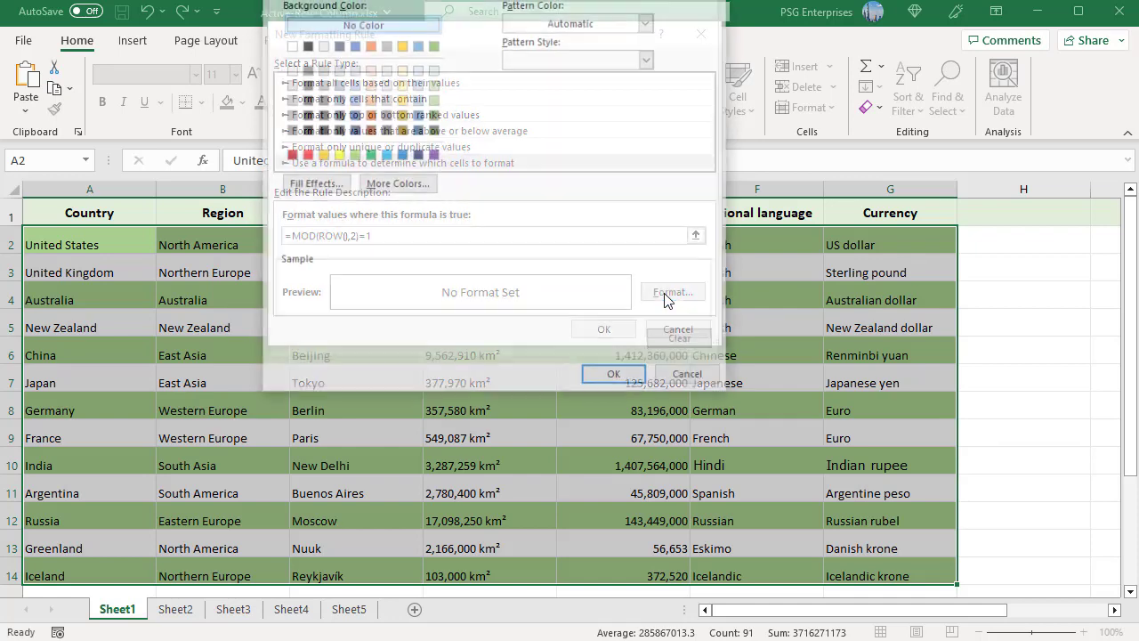
left_click(403, 85)
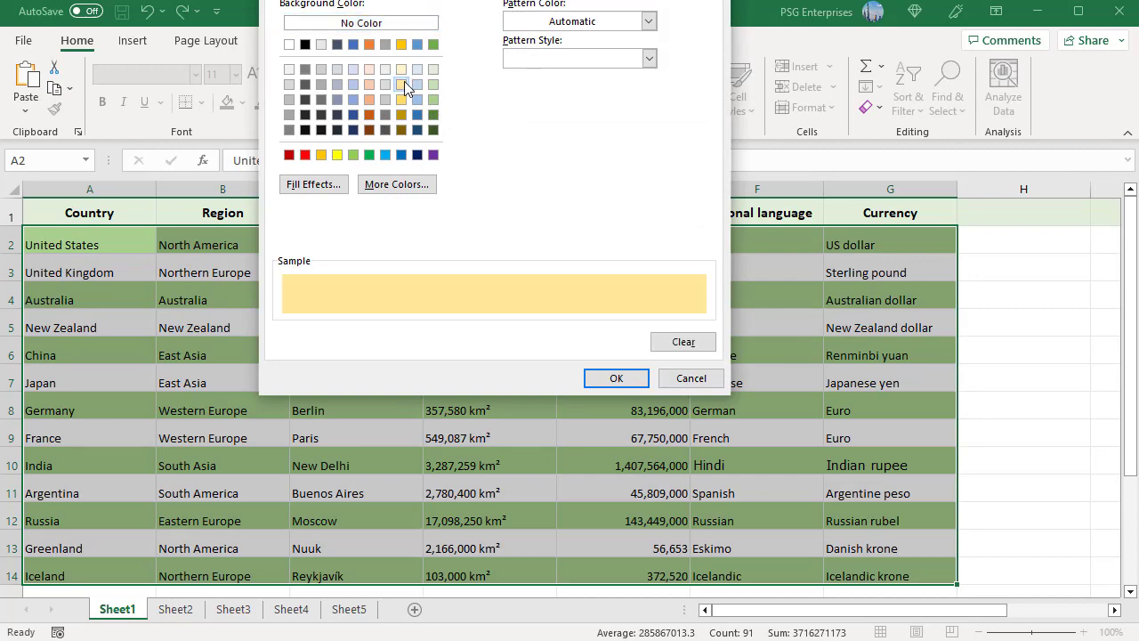
left_click(628, 378)
left_click(628, 334)
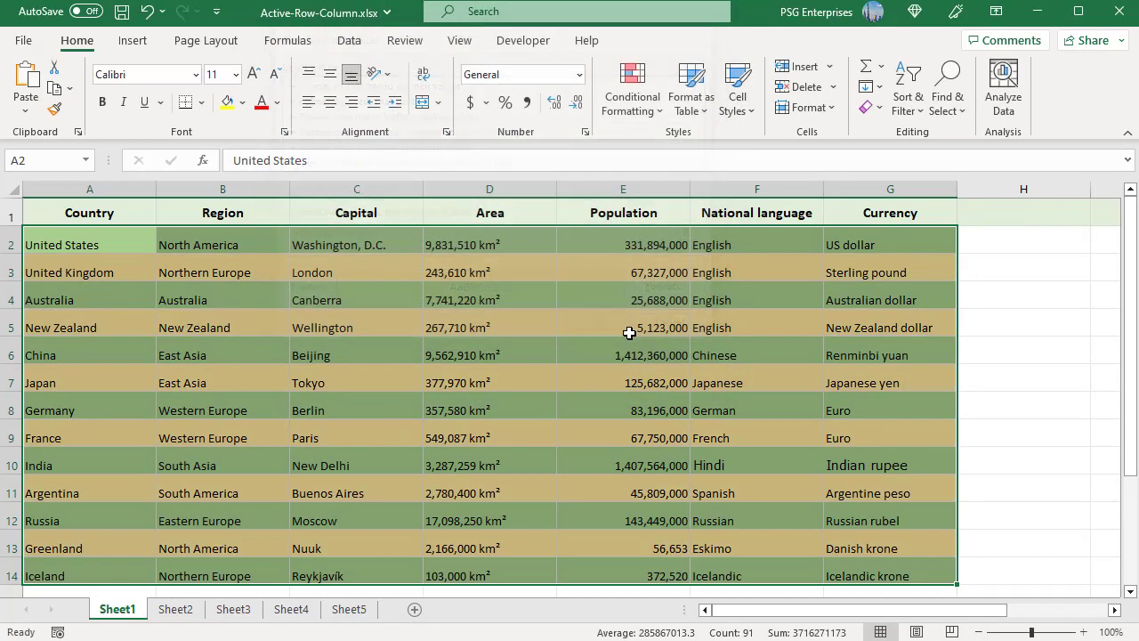
left_click(1017, 569)
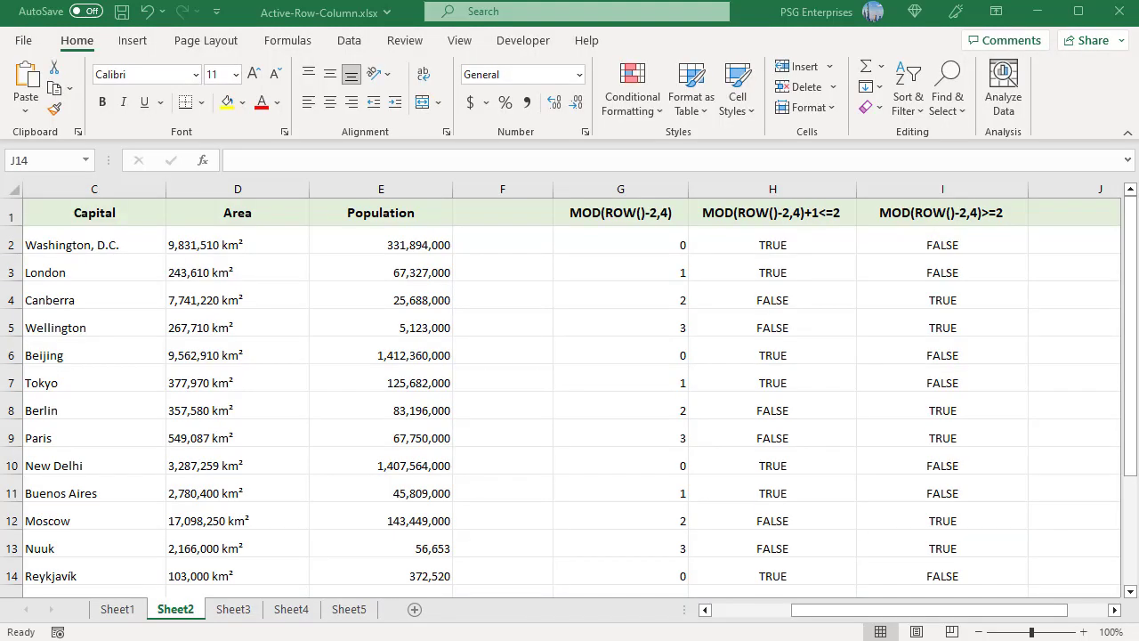
- Select C2:E14 and start a new formula rule =MOD(ROW()-2,4)+1<=2
left_click(46, 240)
left_click(416, 579, "shift")
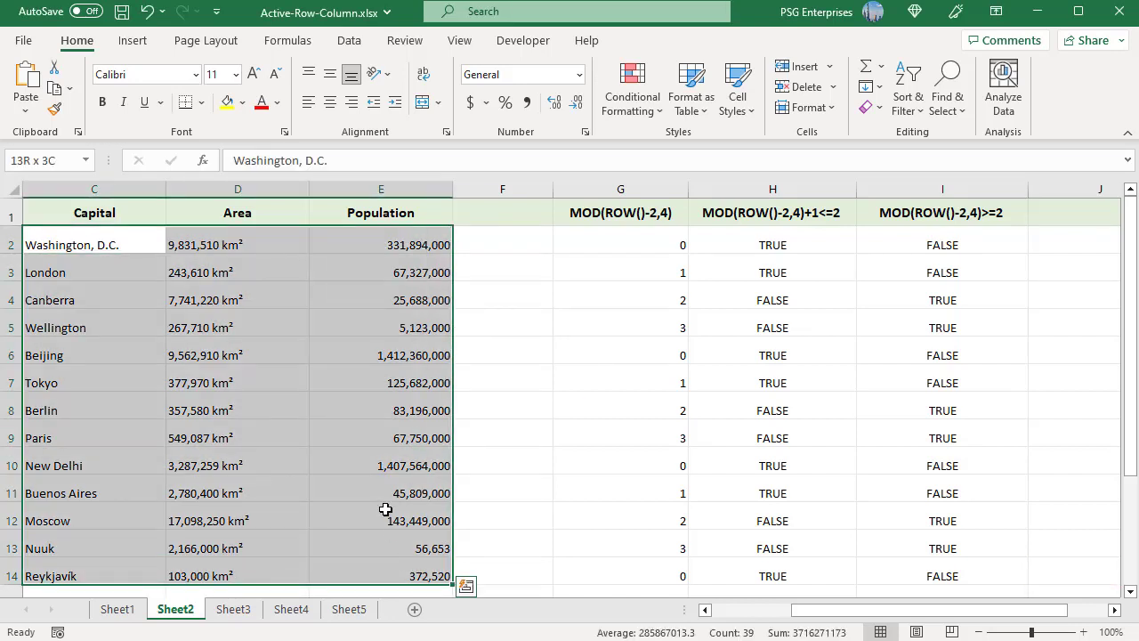
left_click(630, 111)
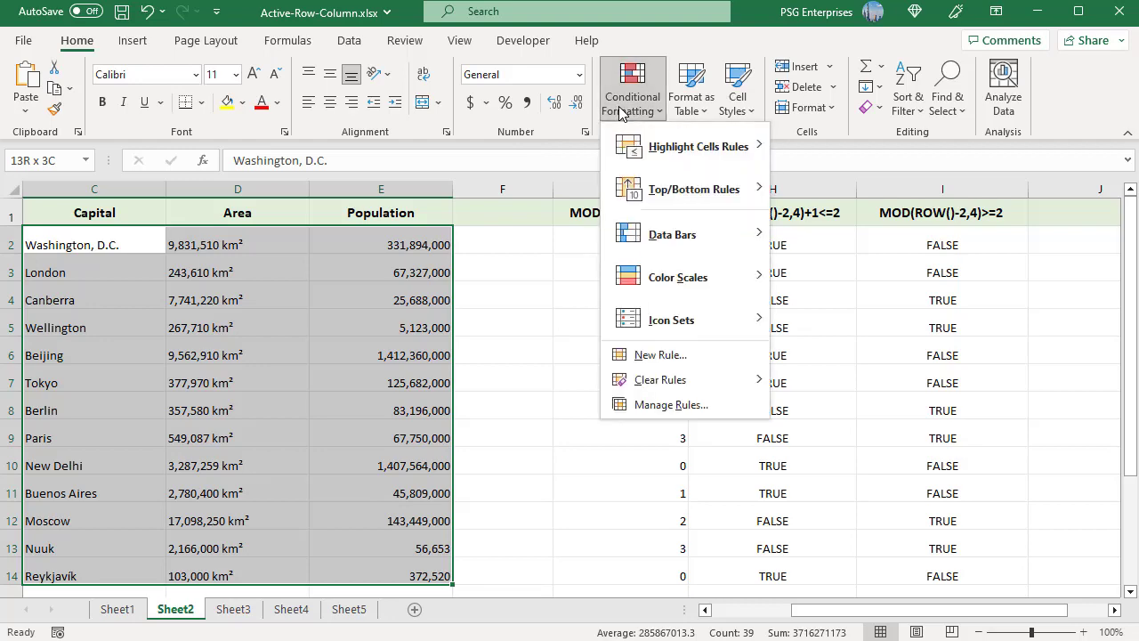
left_click(660, 355)
type("=MOD(ROW()-2,4)+1<=2")
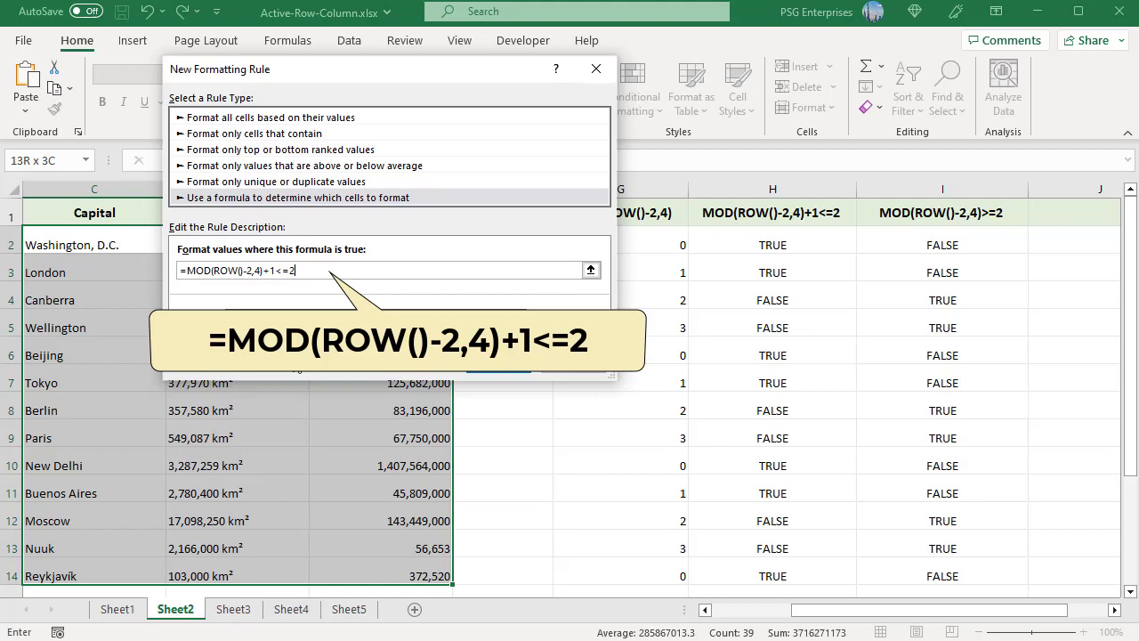
- Give the paired-row rule a light blue fill and apply it
left_click(565, 328)
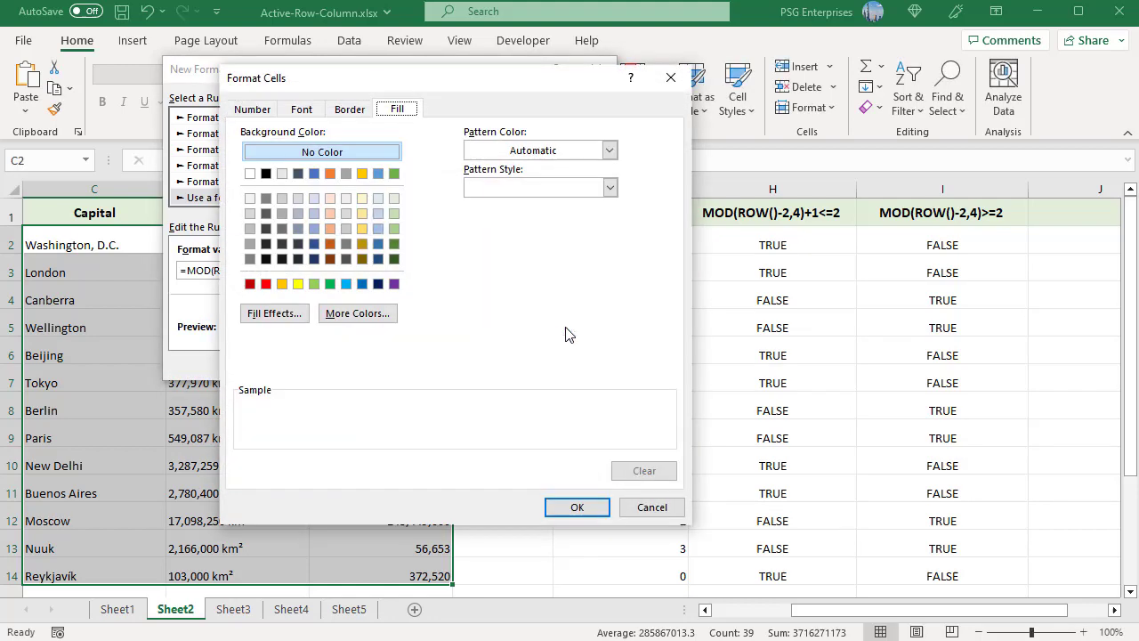
left_click(379, 215)
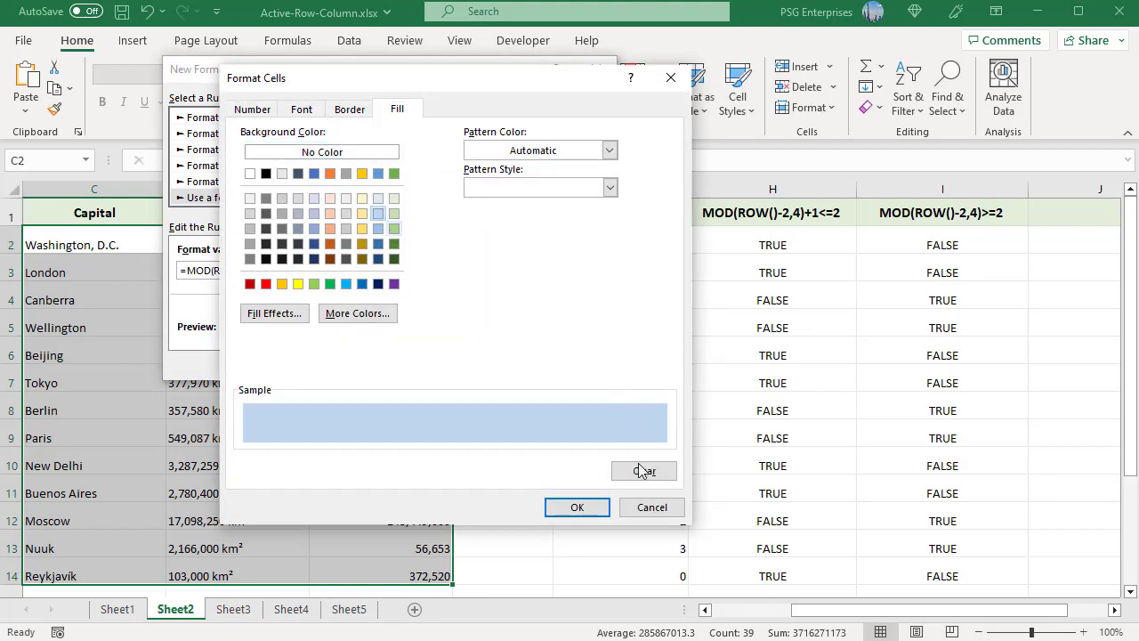
left_click(566, 510)
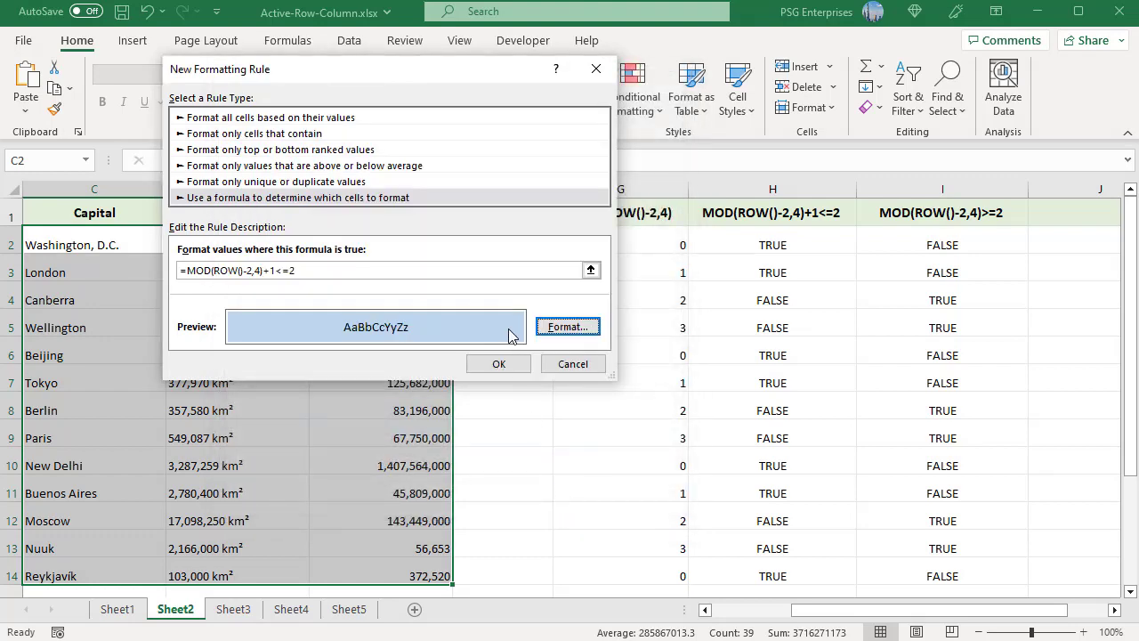
left_click(499, 363)
left_click(620, 575)
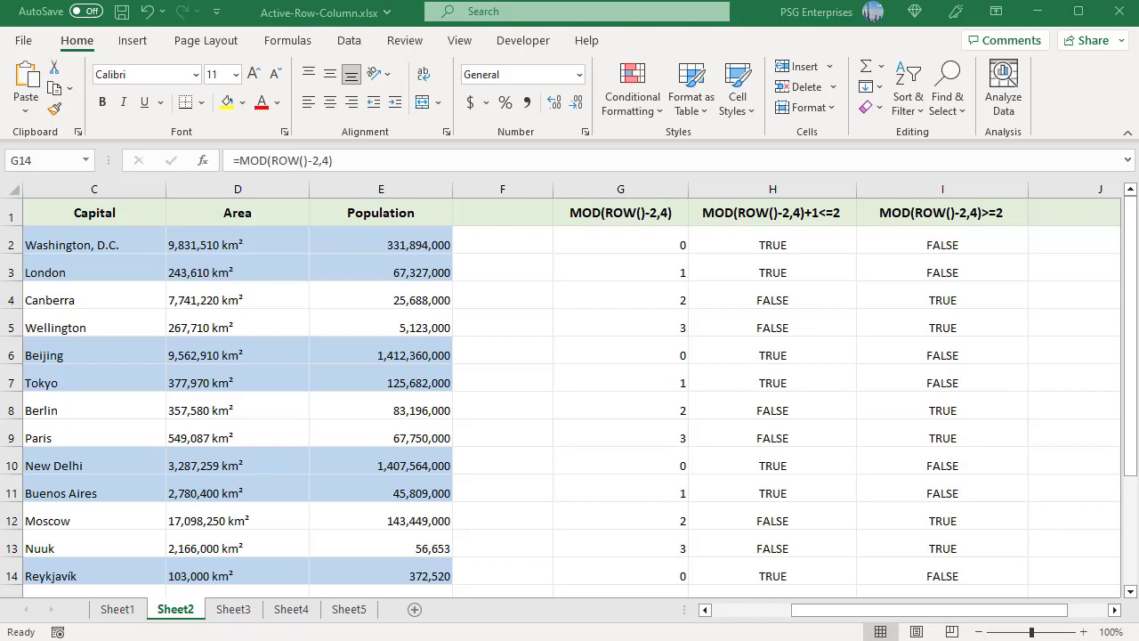
- Select C2:E14 and start a new formula rule =MOD(ROW()-2,4)>=2
left_click(89, 247)
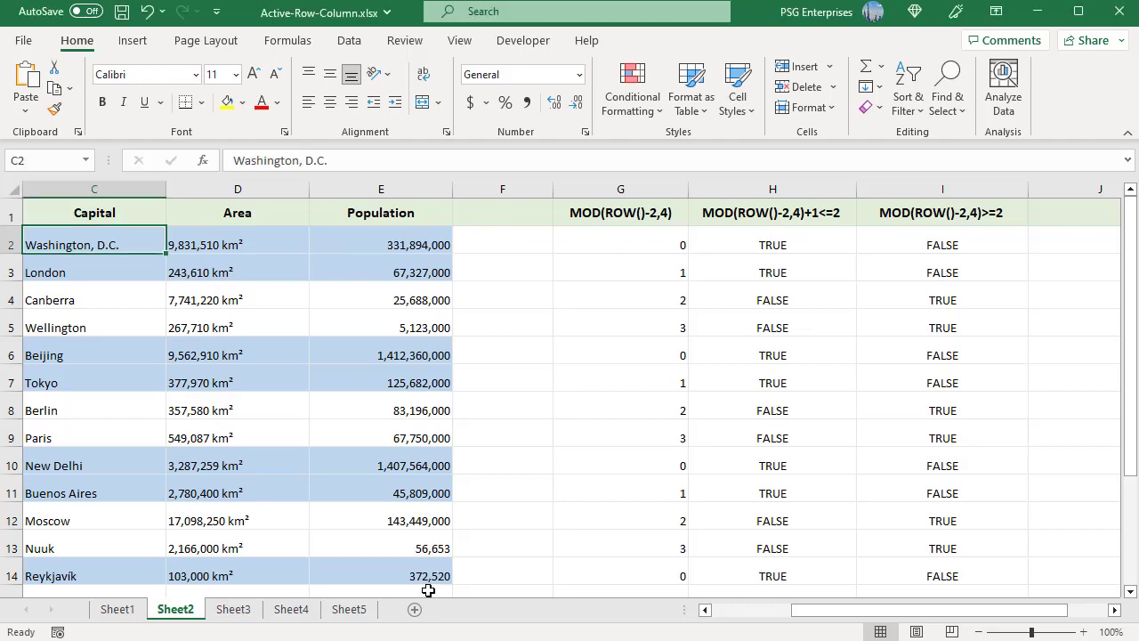
left_click(410, 578, "shift")
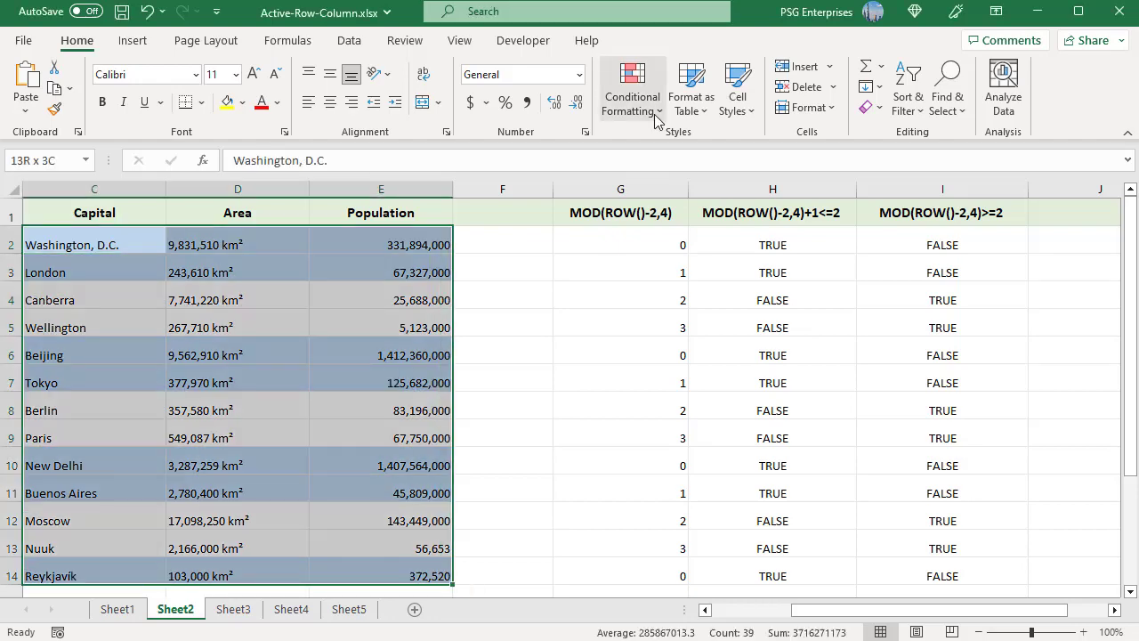
left_click(634, 98)
left_click(685, 355)
type("=MOD(ROW()-2,4)>=2")
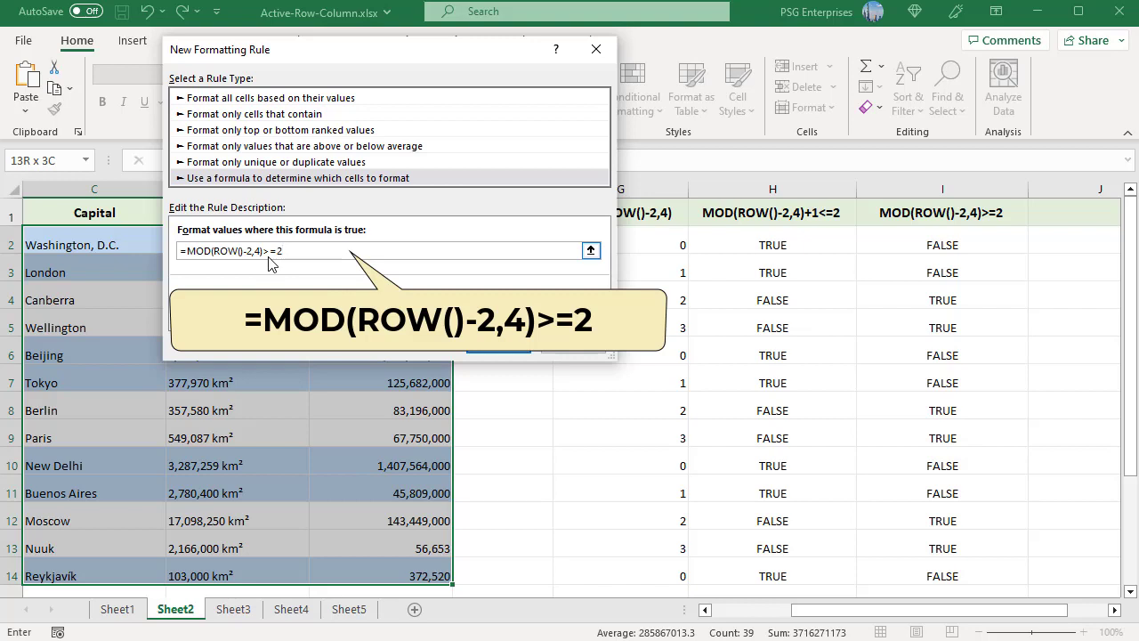
- Apply the rule with a light green fill, then switch to Sheet3
left_click(578, 315)
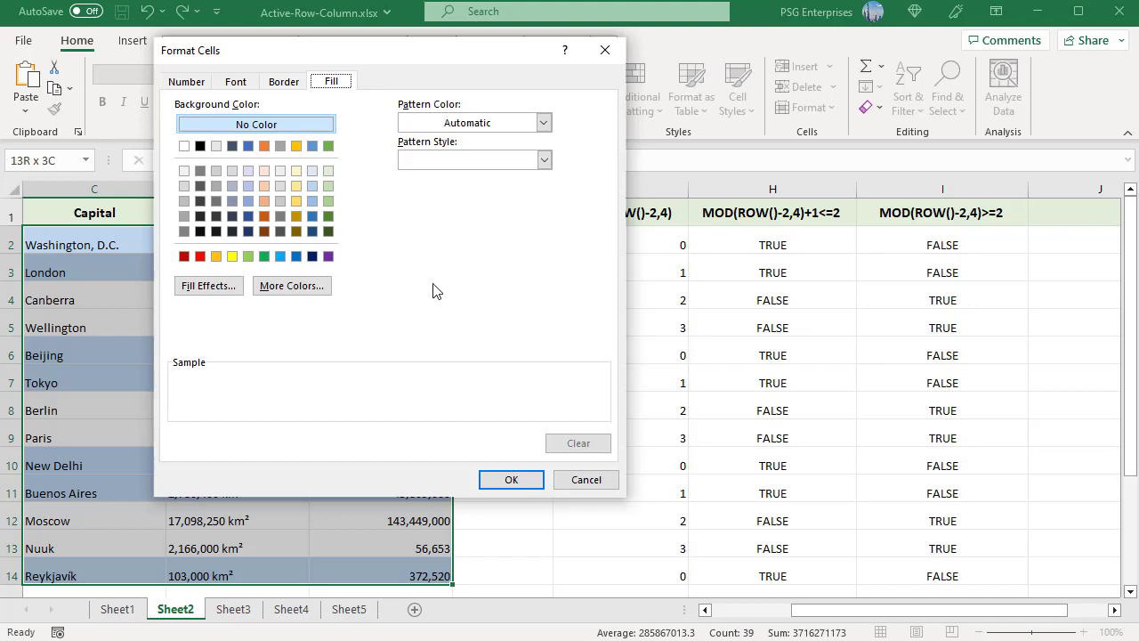
left_click(327, 203)
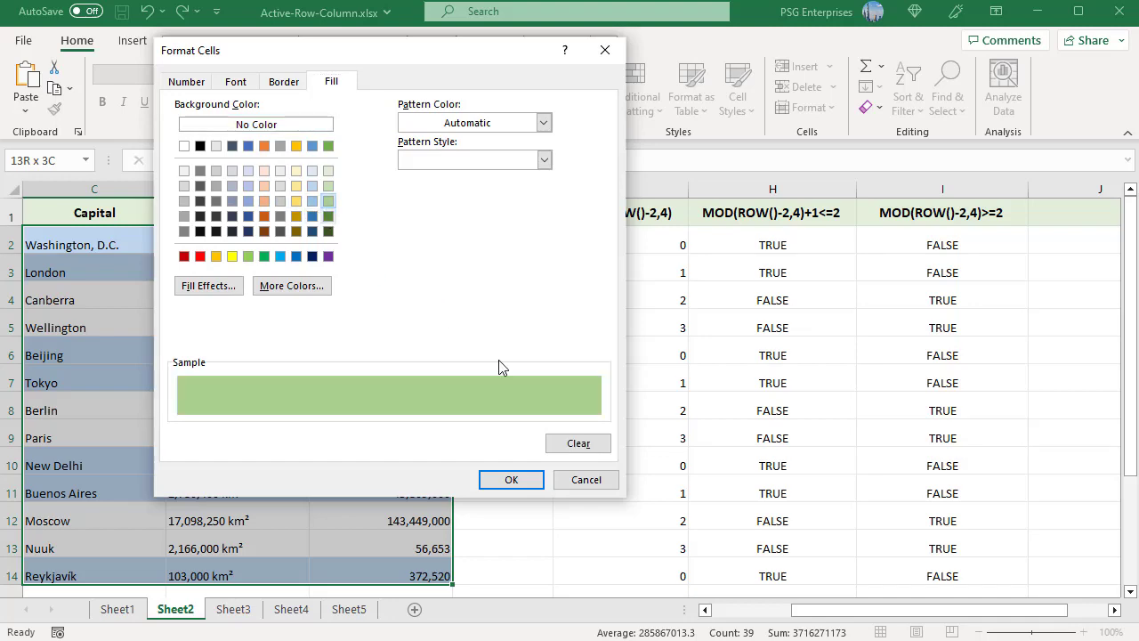
left_click(509, 480)
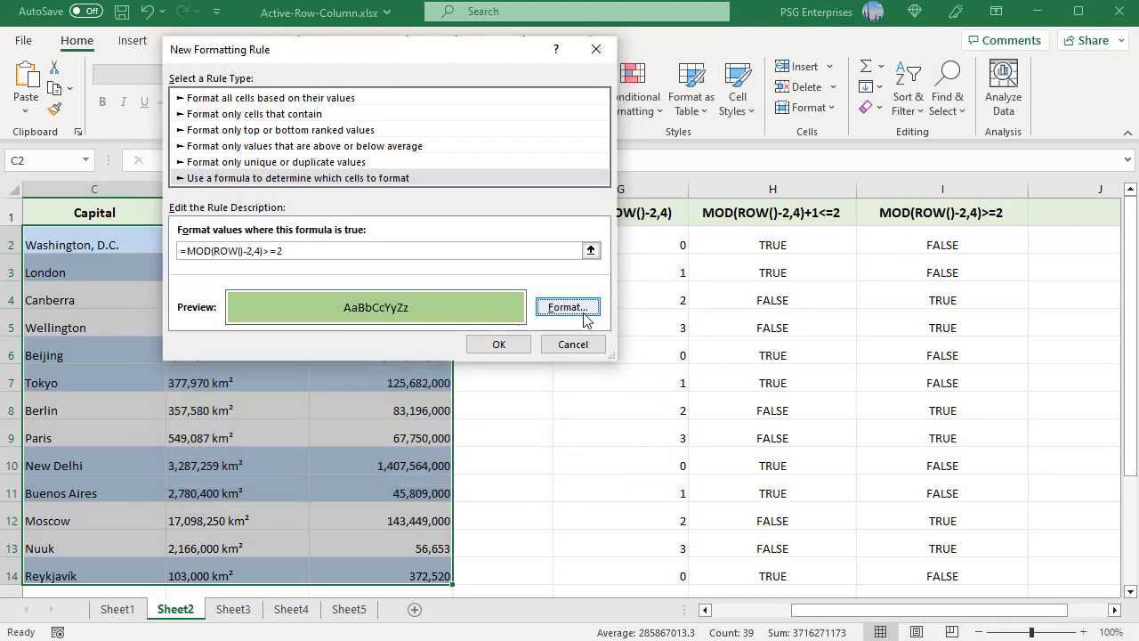
left_click(505, 344)
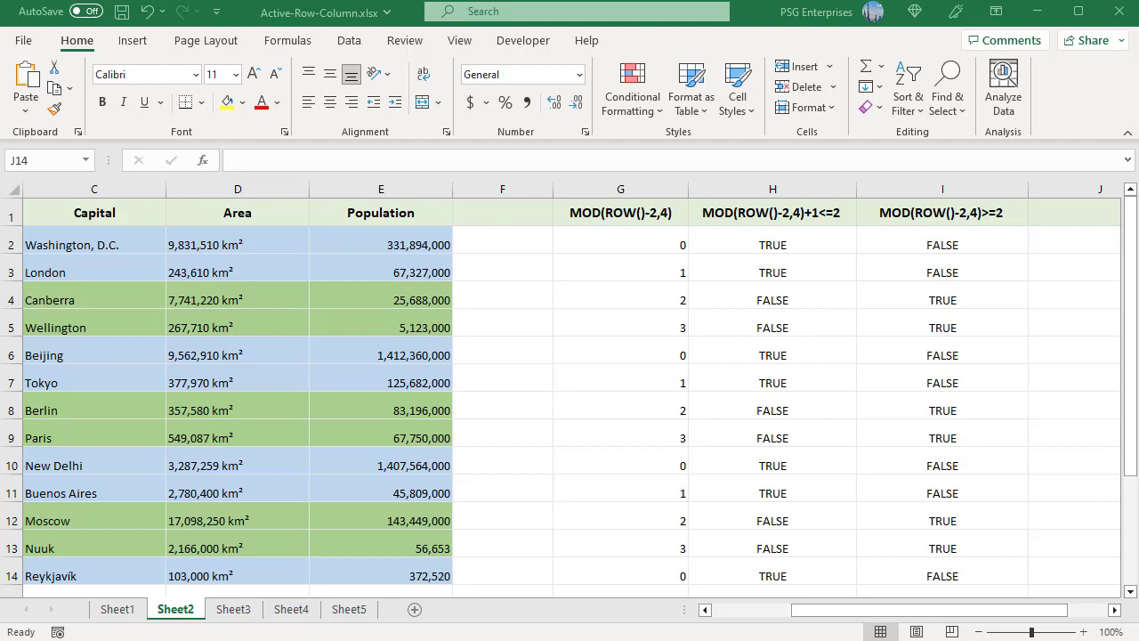
key("ctrl+Page_Down")
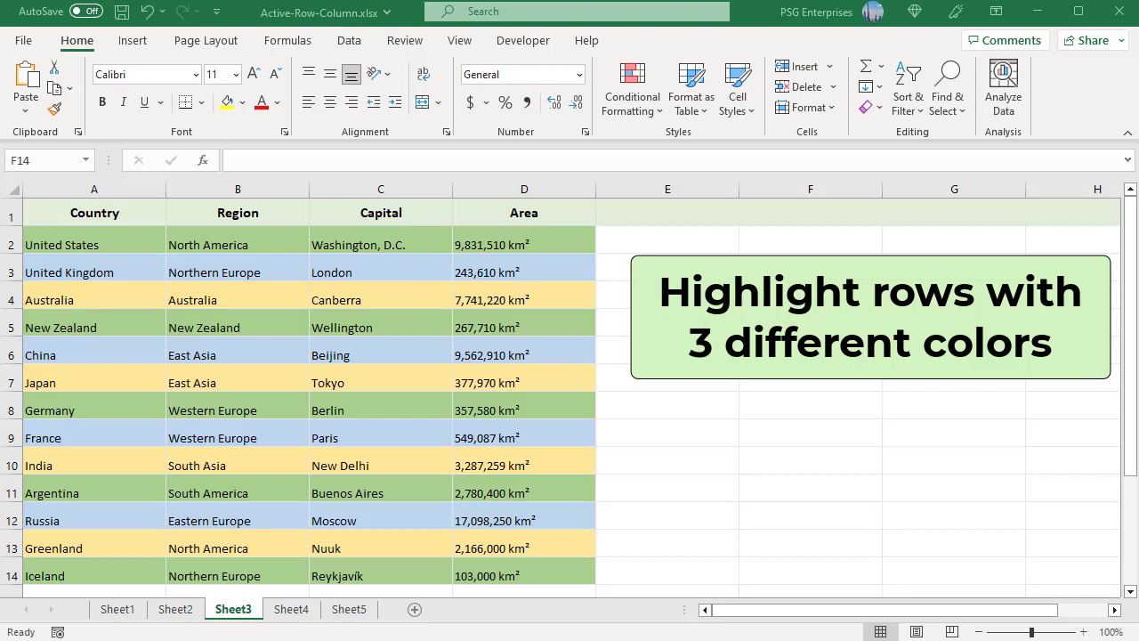
- Review Sheet3's three MOD(ROW()) banding rules in the Rules Manager, then close it unchanged
key("alt+h")
key("l")
key("r")
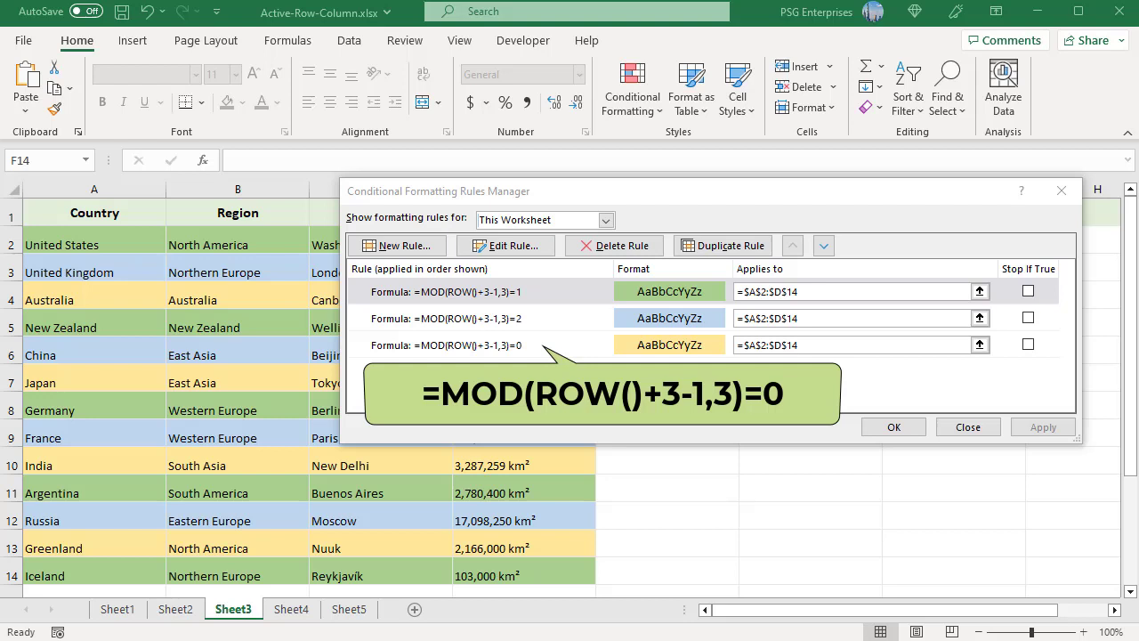
key("Return")
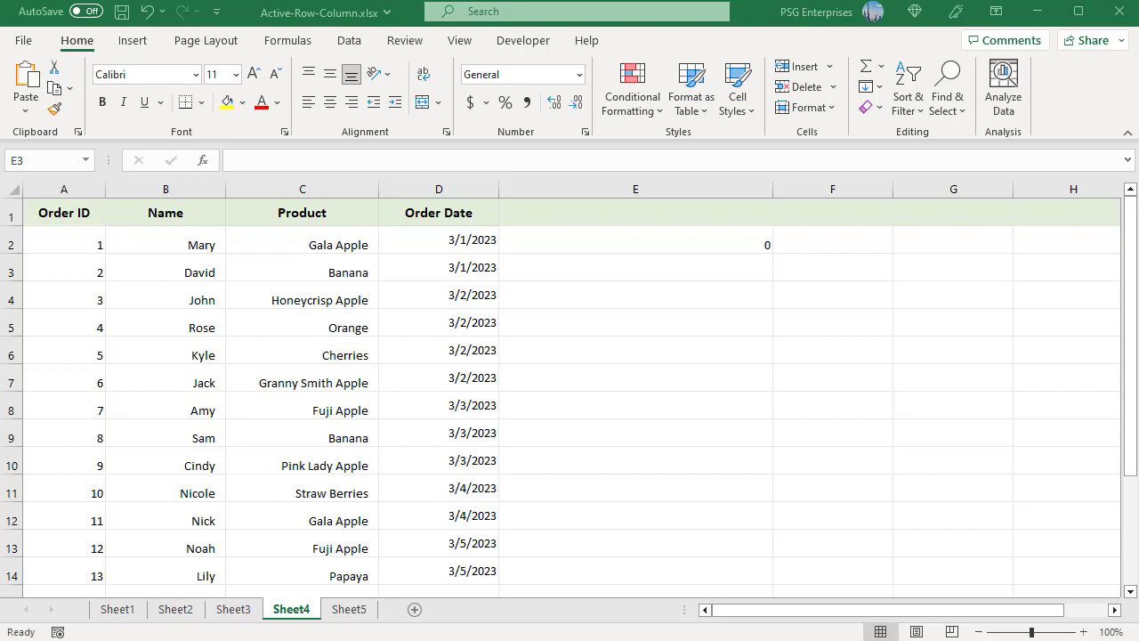
- Enter =MOD(IF(ROW()=2,0,IF(D2=D1,E1,E1+1)),2) in E2 and fill it down to E14
double_click(635, 244)
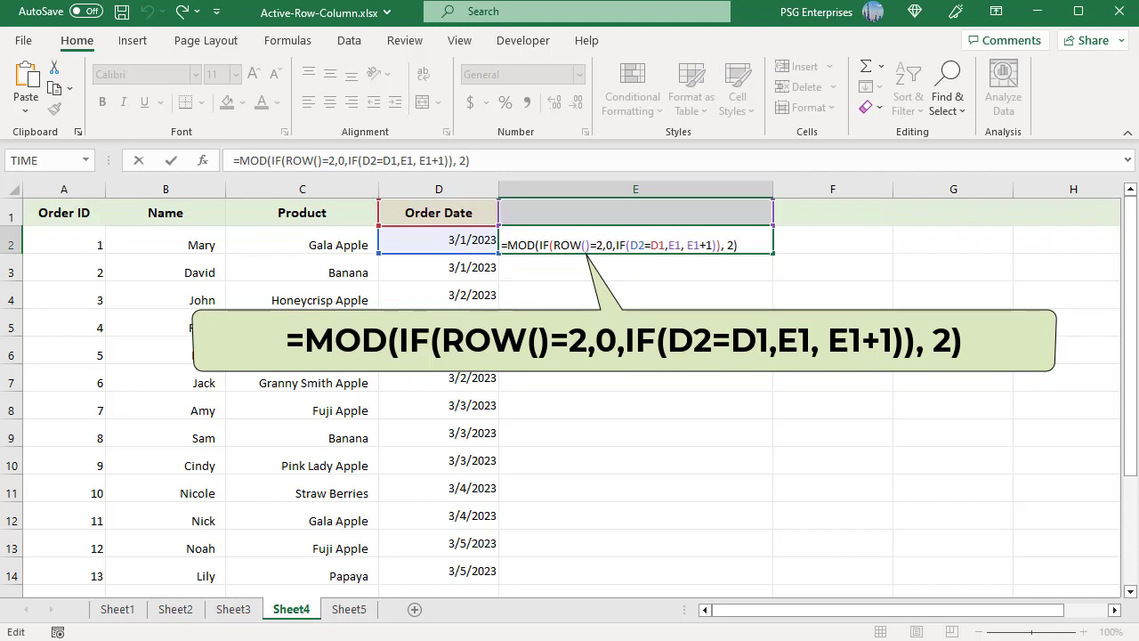
key("ctrl+Return")
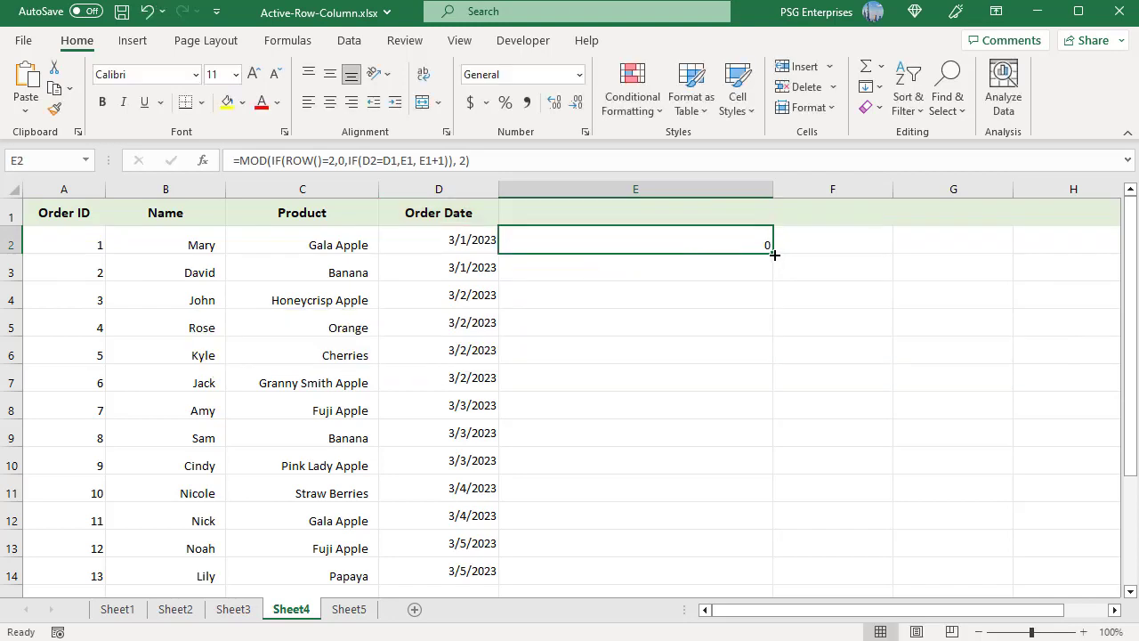
left_click_drag(771, 253, 813, 570)
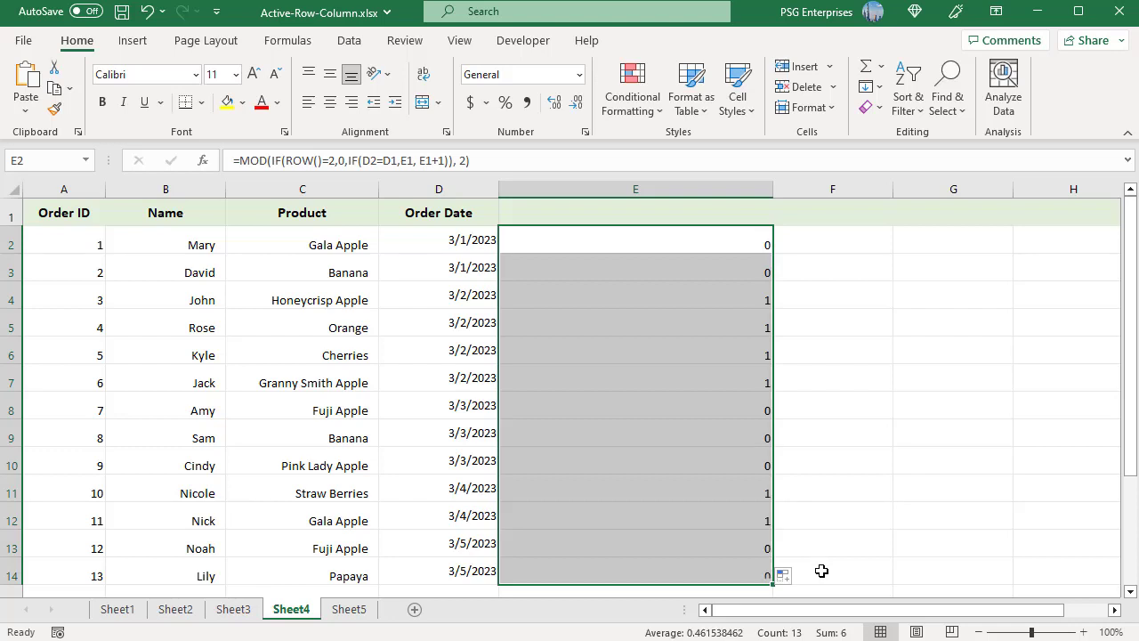
left_click(821, 570)
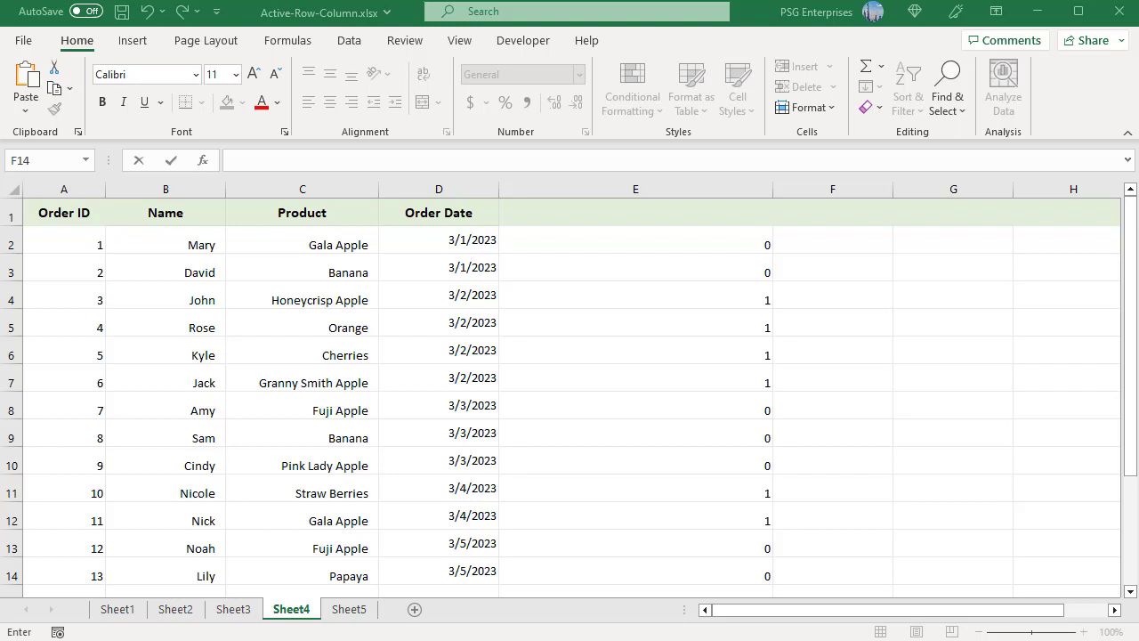
key("Escape")
key("ctrl+Home")
- Select A2:E14 and add a rule =$E2=1 with a light green fill
key("ctrl+shift+End")
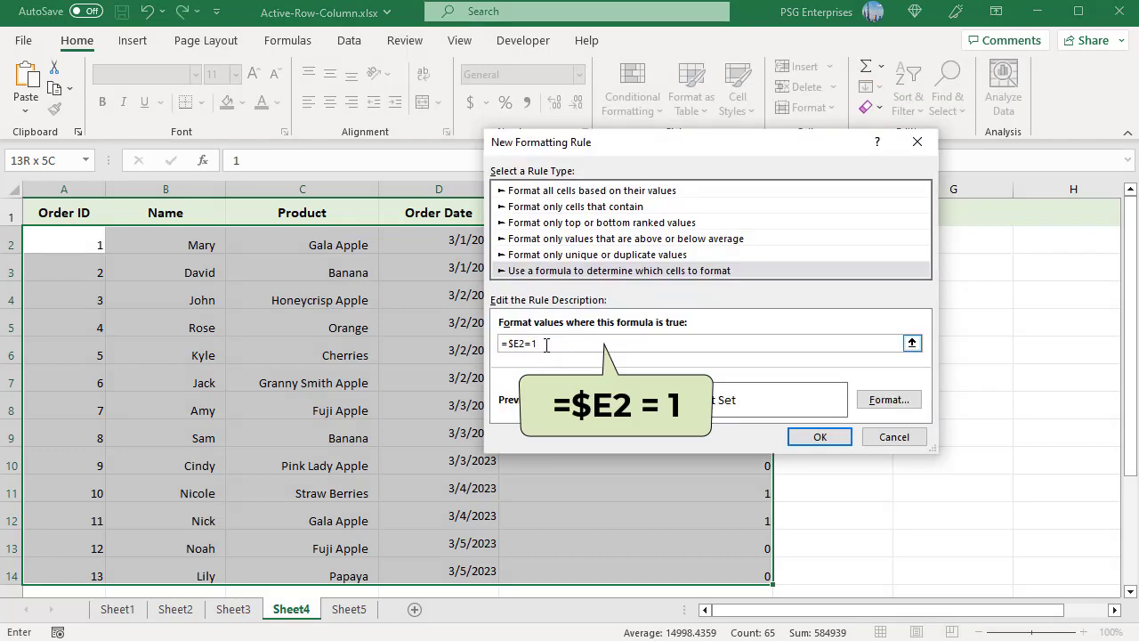
left_click(889, 400)
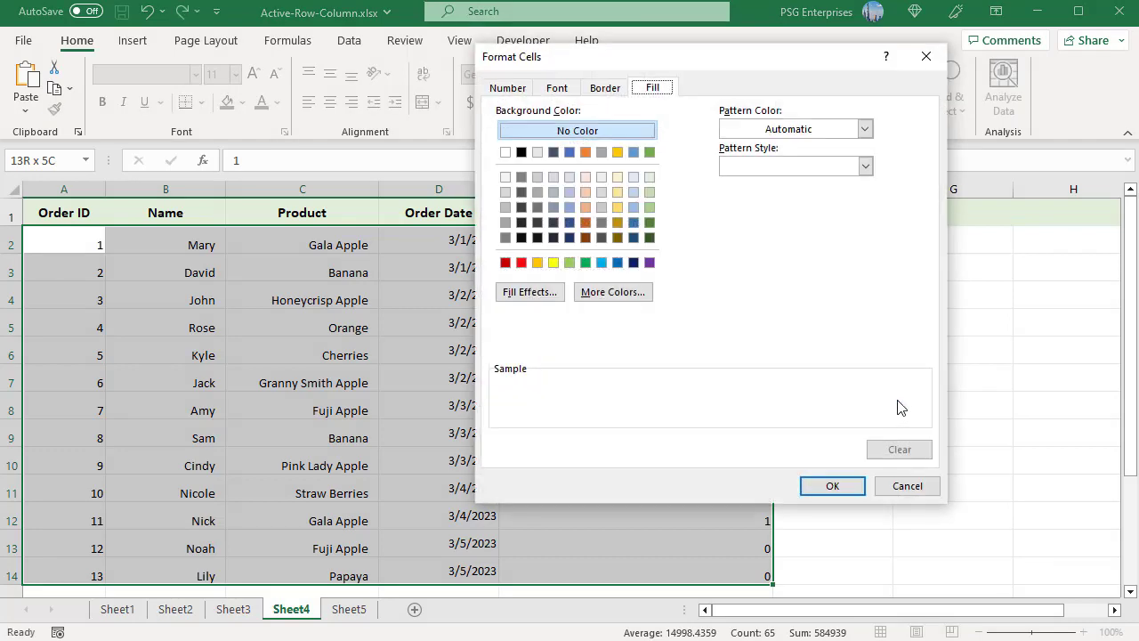
left_click(650, 193)
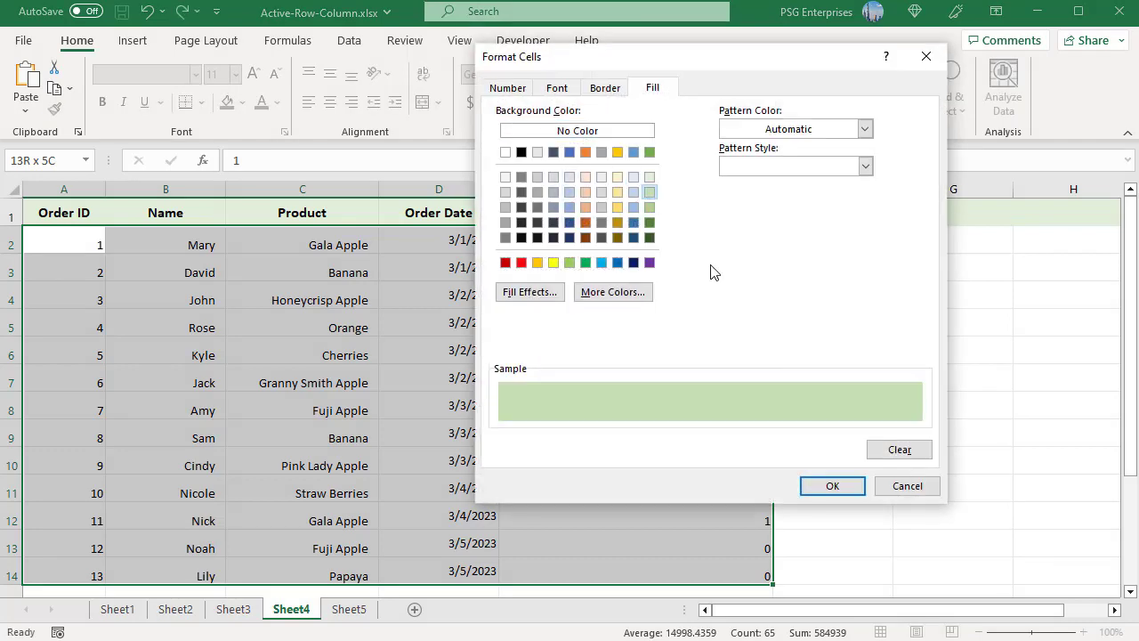
left_click(842, 486)
left_click(843, 437)
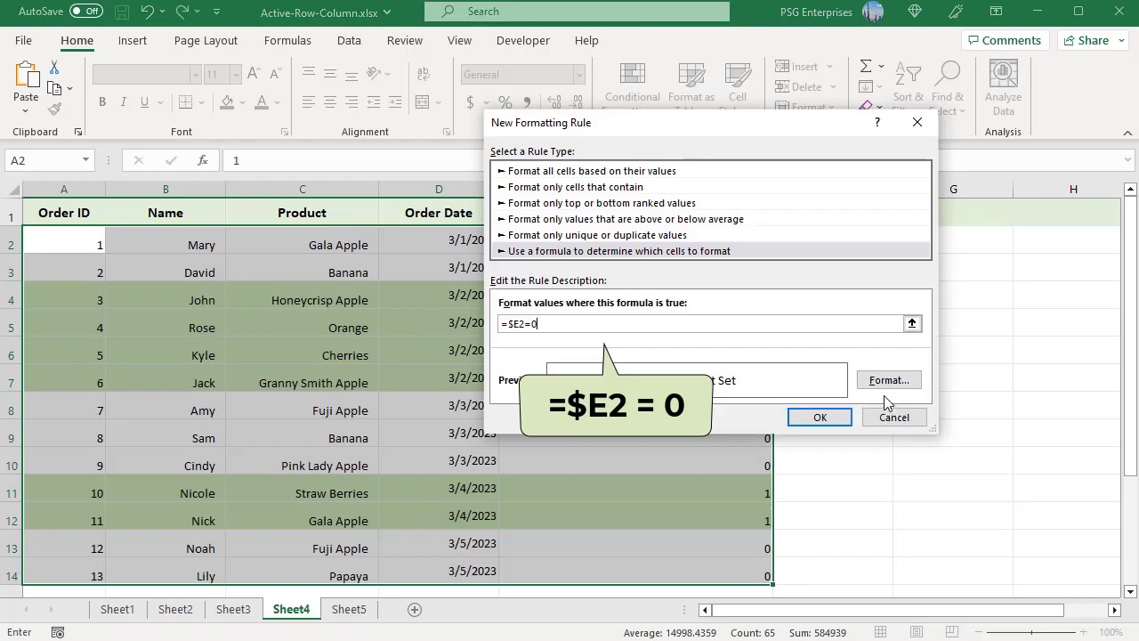
- Add a second rule =$E2=0 with a light blue fill
left_click(890, 382)
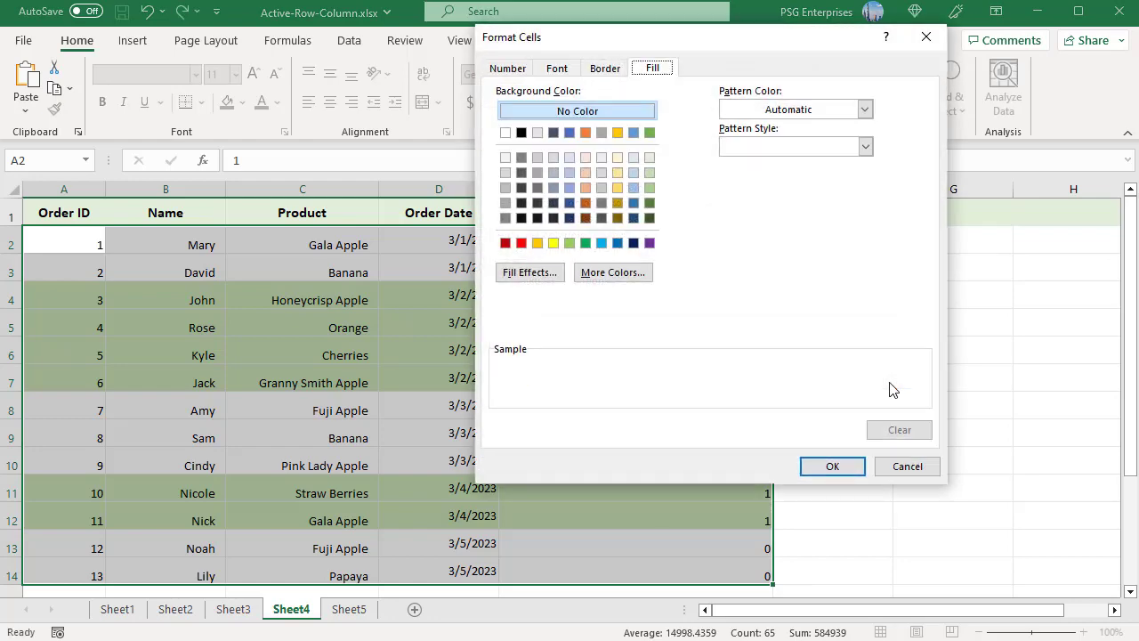
left_click(633, 168)
left_click(832, 466)
left_click(835, 421)
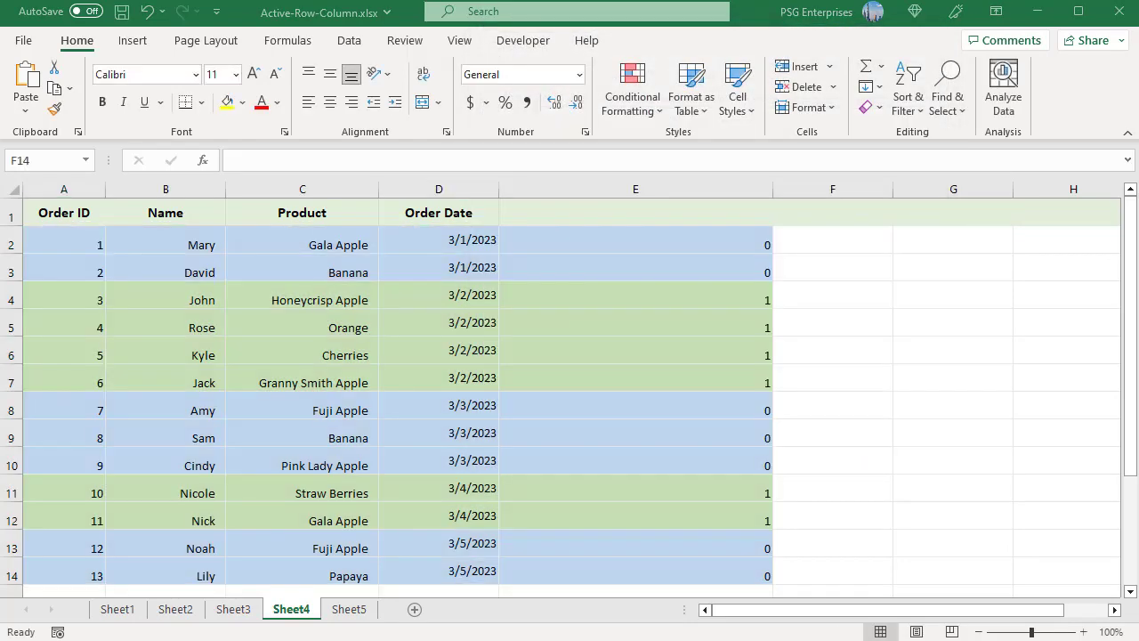